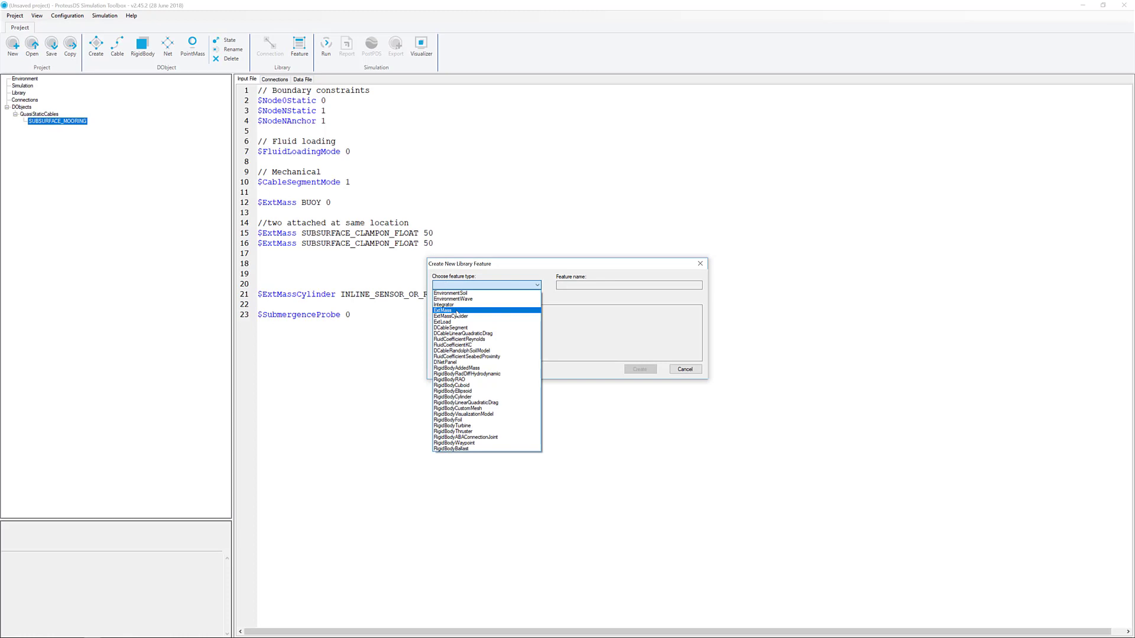
Step: Create an ExtMass library feature named glass_float and enlarge its property editor
click(457, 313)
double_click(592, 284)
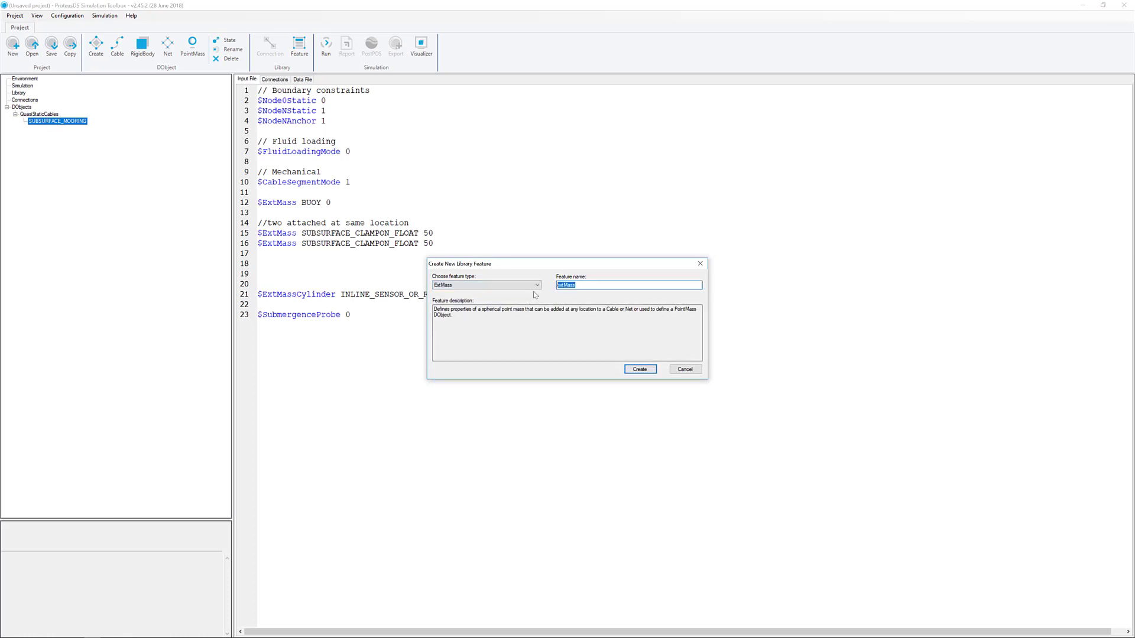
text(glass_float)
click(636, 372)
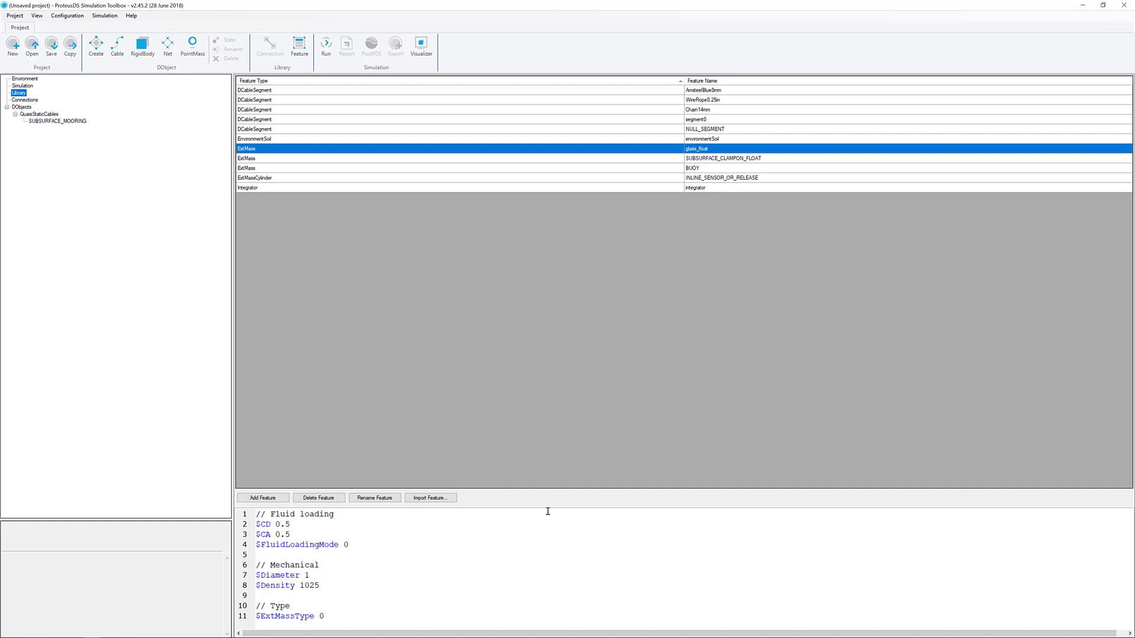
drag(546, 507, 538, 428)
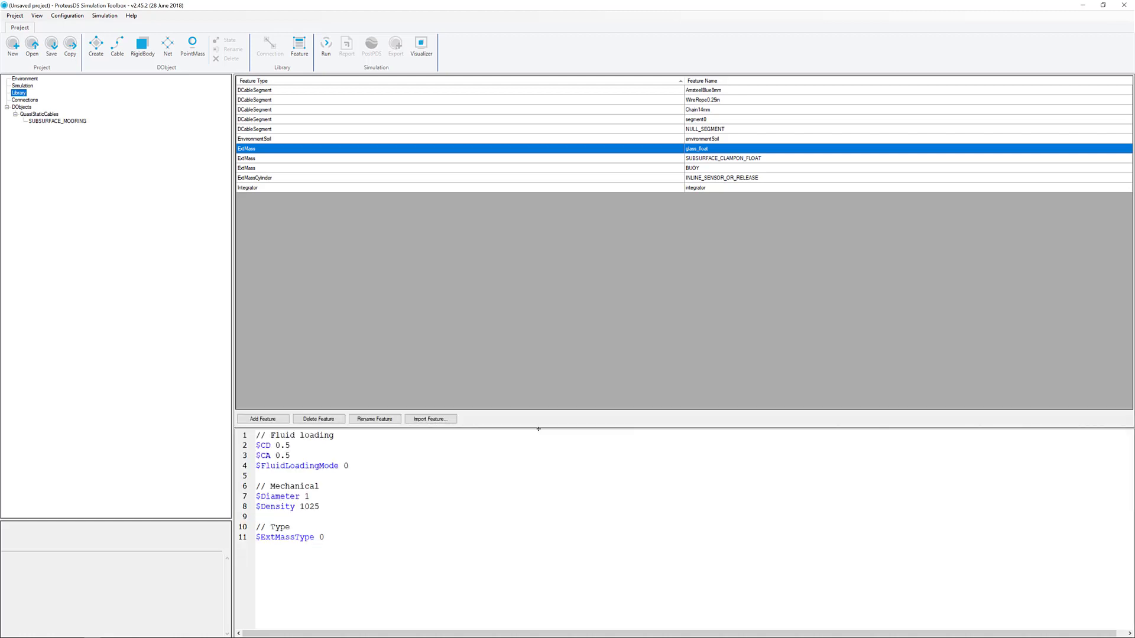
Step: Set the glass_float ExtMassType to 1, by mass and weight in water, and resolve its follower properties
click(333, 495)
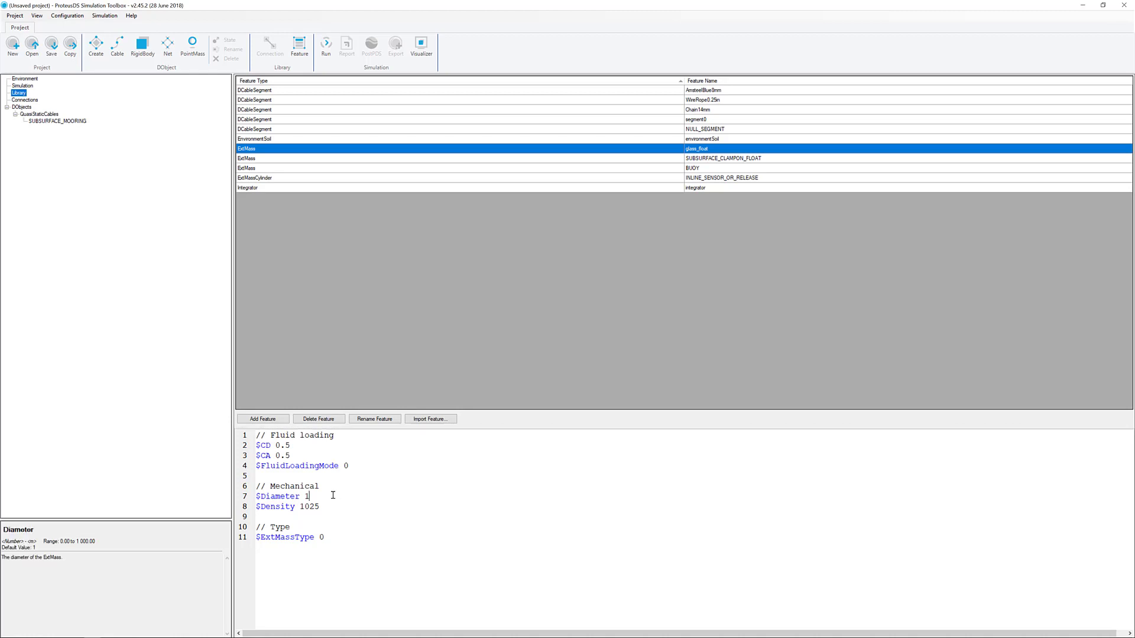
click(333, 508)
click(329, 495)
click(326, 540)
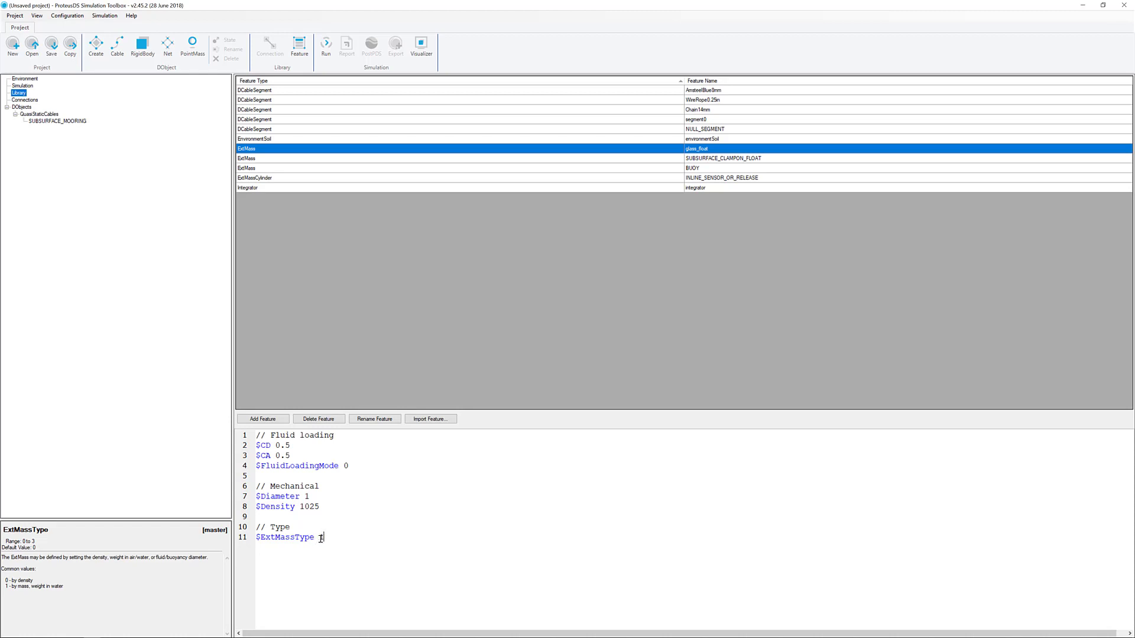
right_click(320, 538)
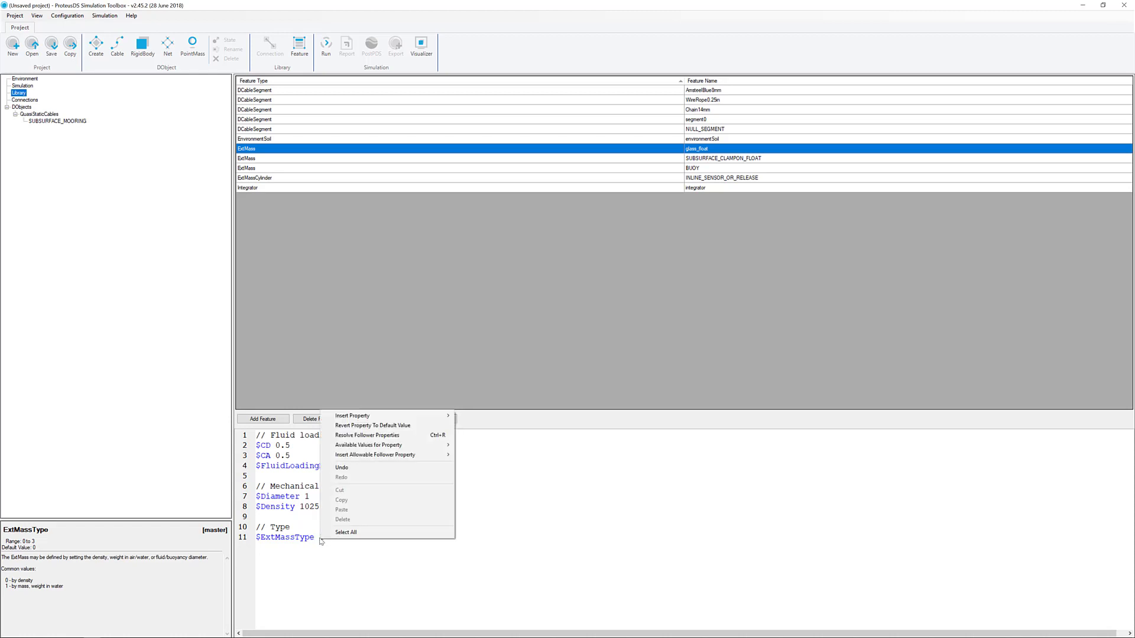
click(367, 435)
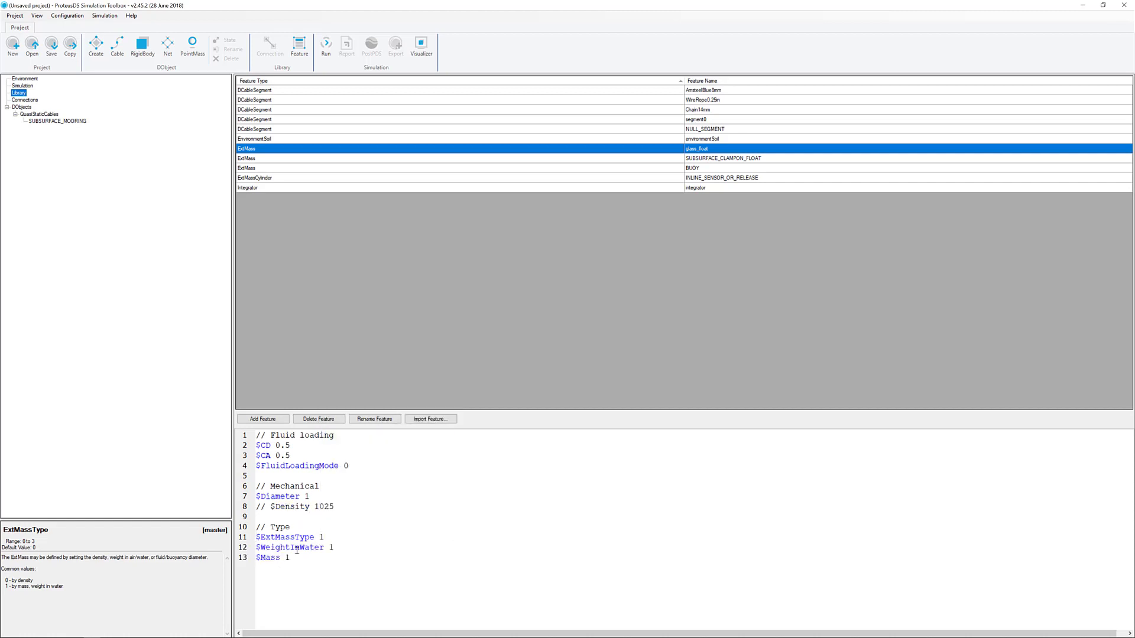
Step: Check the Mass and WeightInWater descriptions, then switch to the flotation spheres datasheet in Foxit PhantomPDF and examine the 2040-17V sphere and hard hat data
click(340, 555)
click(352, 545)
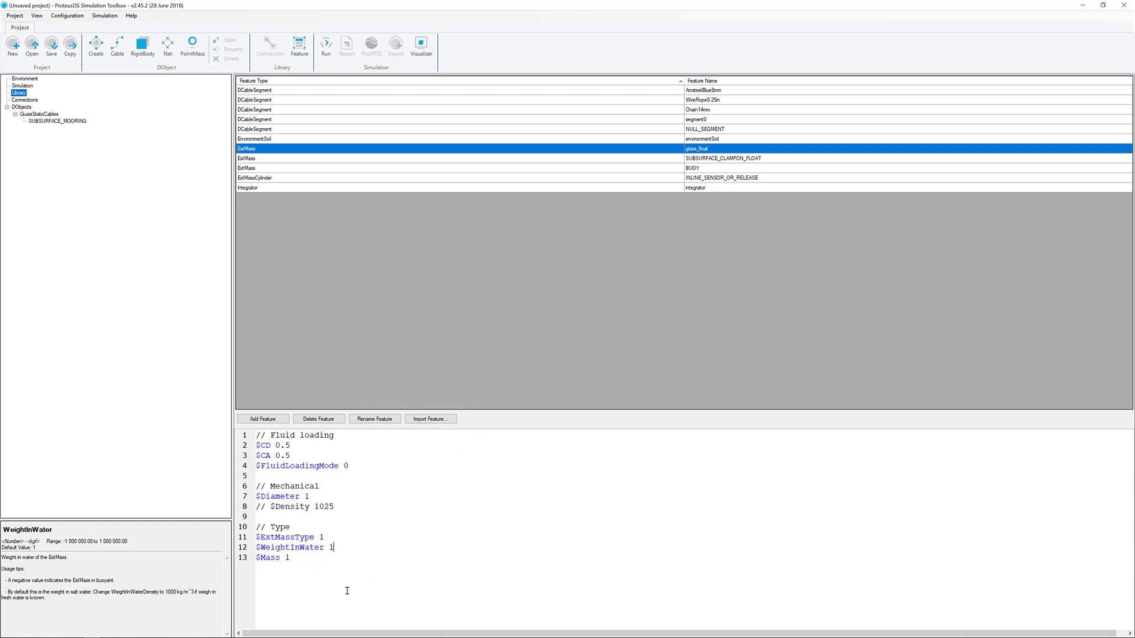
mouse_move(304, 637)
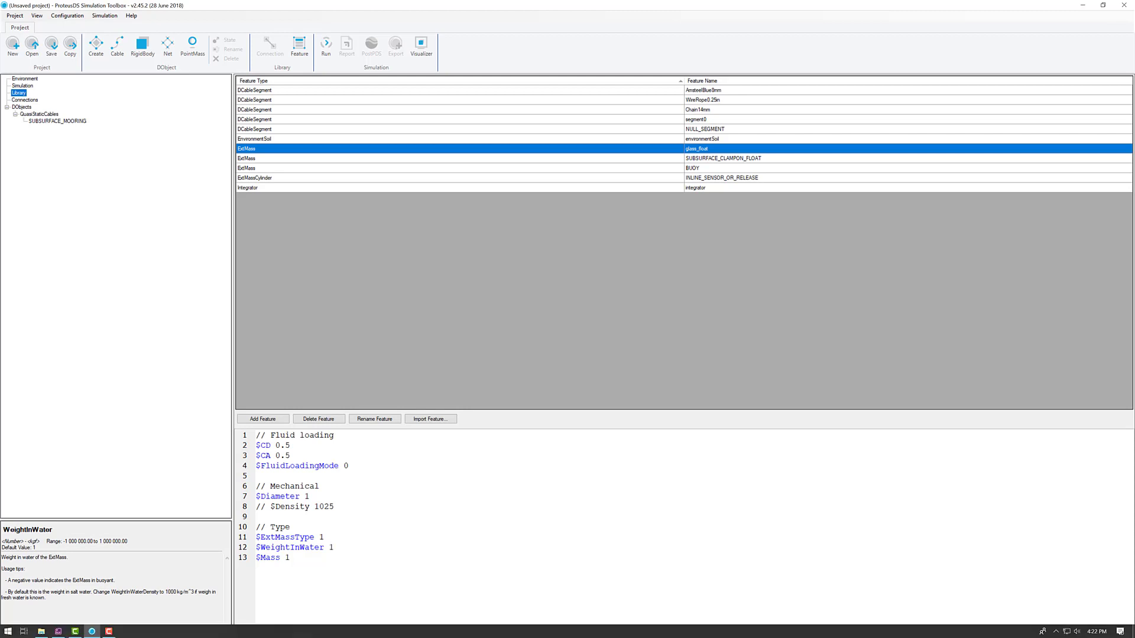
click(58, 631)
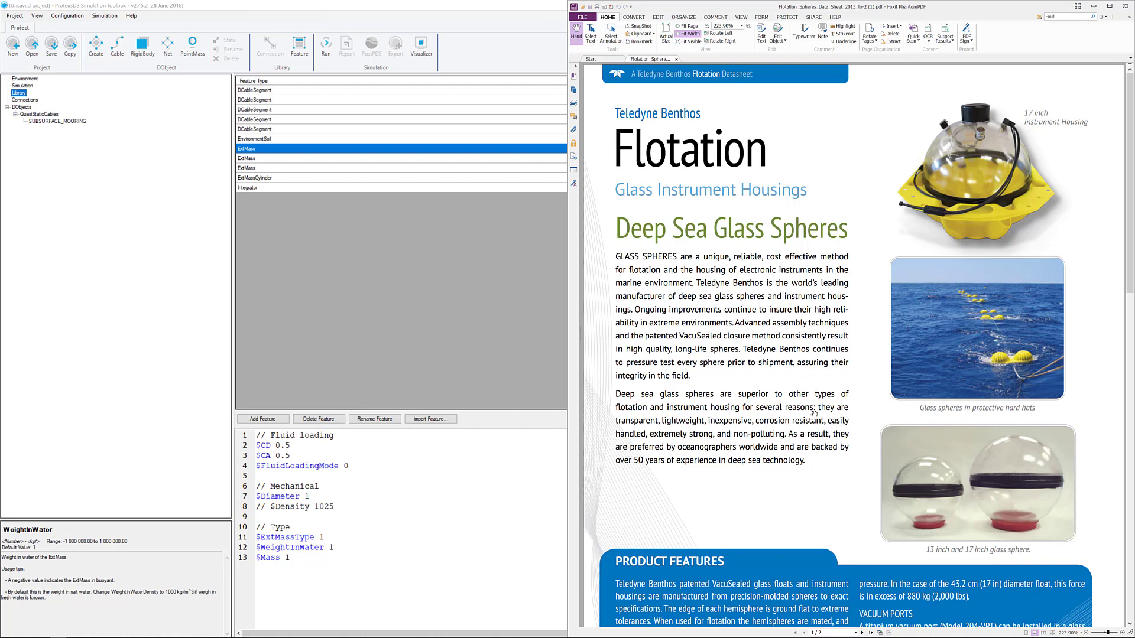
scroll(820, 424, down, 1)
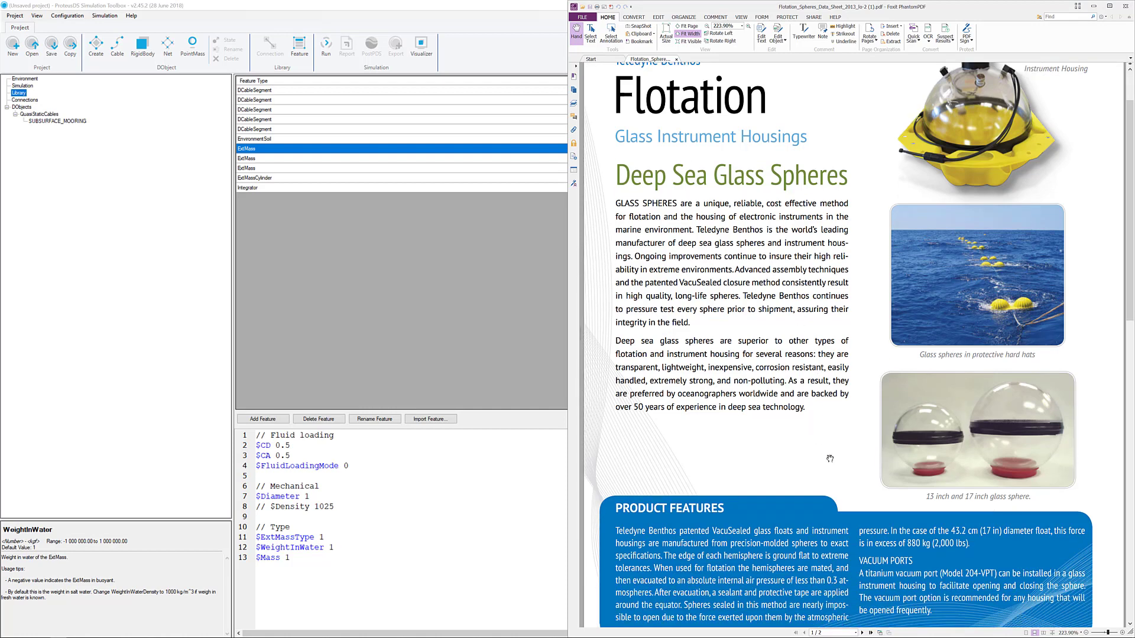
scroll(830, 459, down, 1)
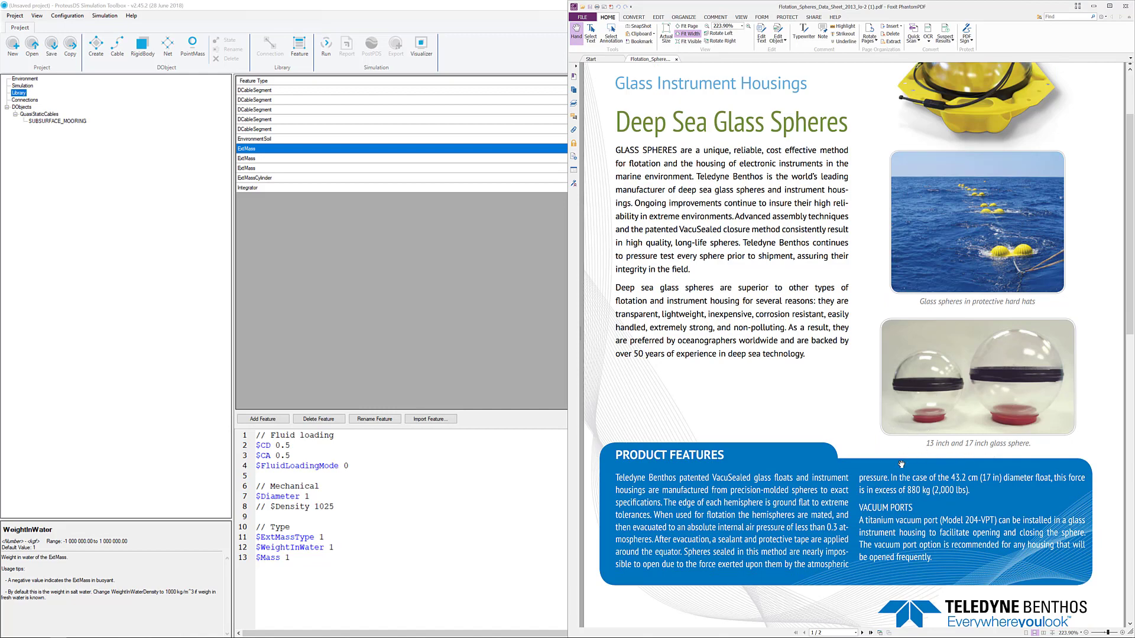
scroll(898, 455, down, 3)
scroll(894, 443, down, 6)
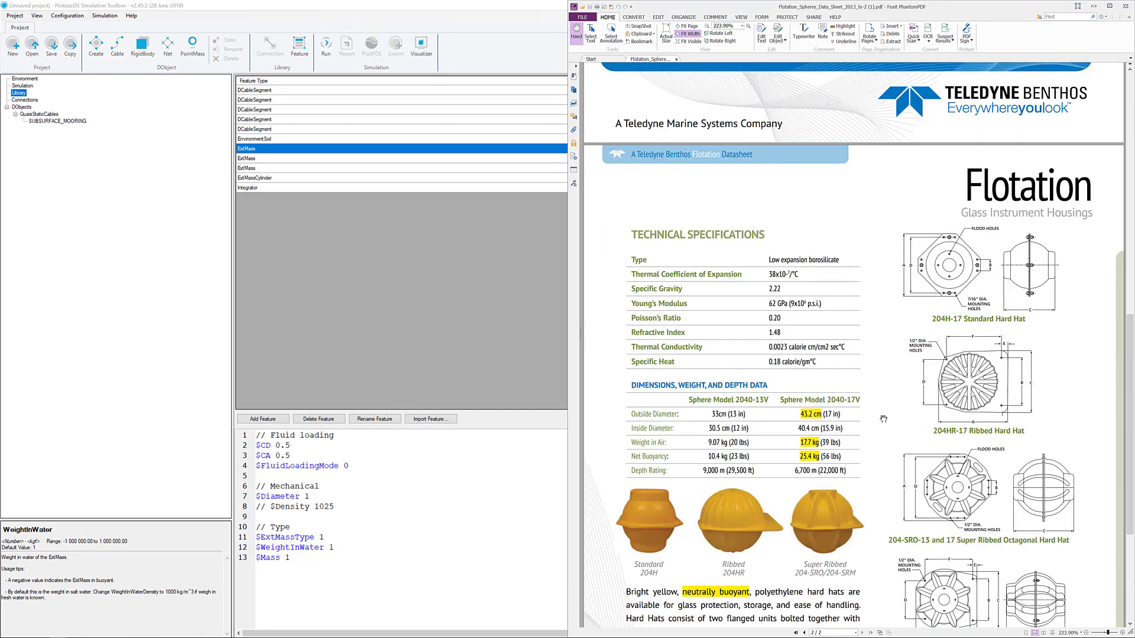
scroll(837, 406, down, 1)
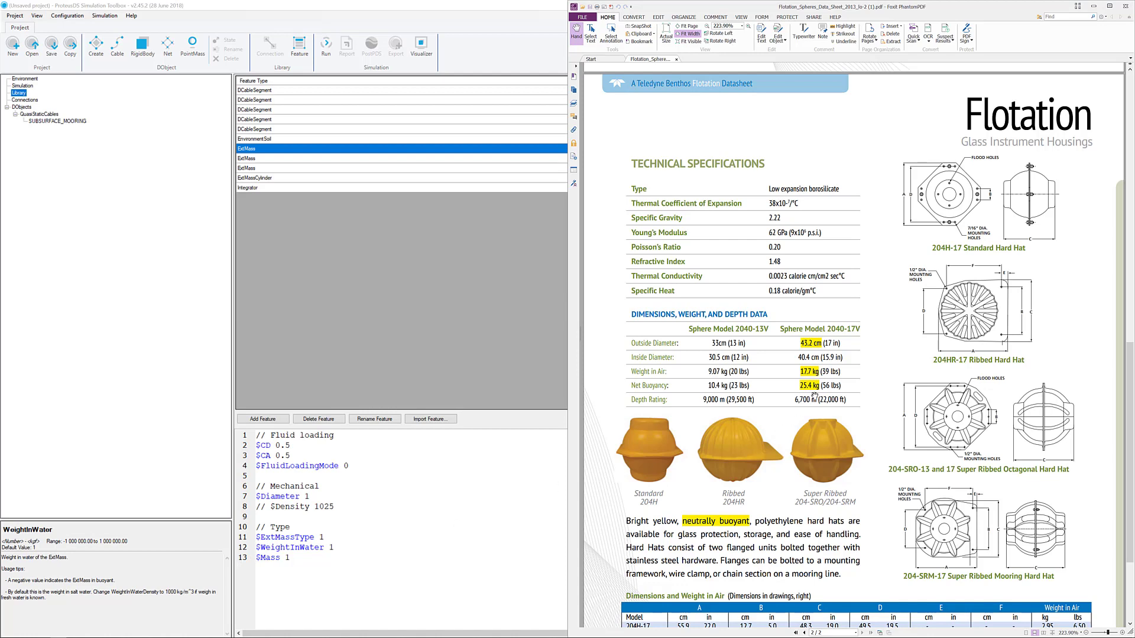
scroll(804, 391, down, 3)
scroll(805, 353, down, 2)
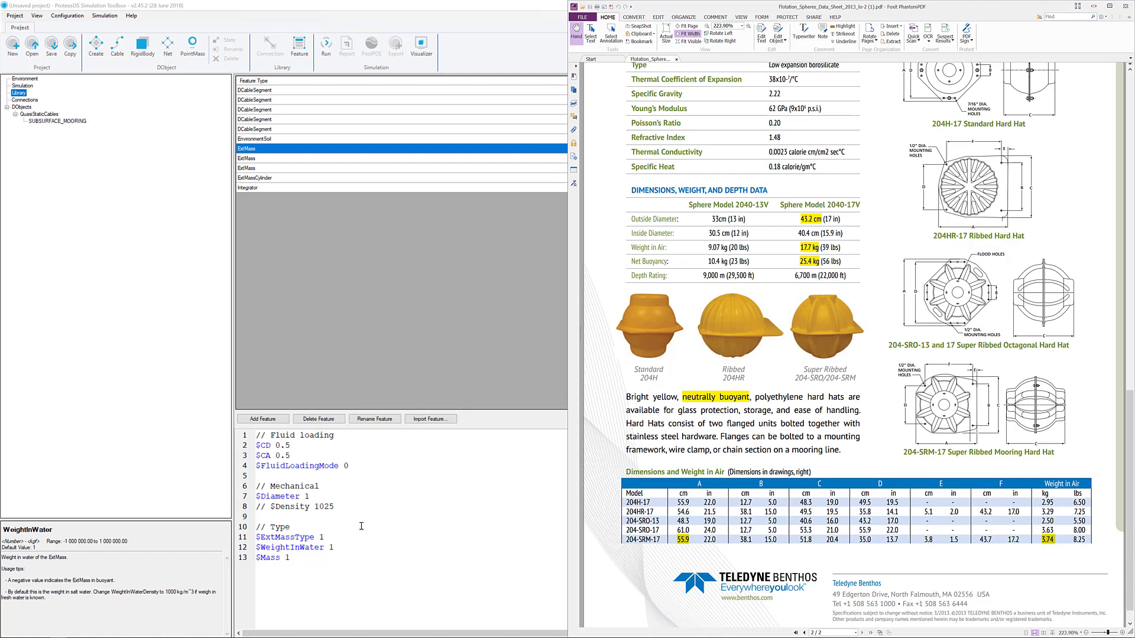
Step: Return to ProteusDS and set the WeightInWater of glass_float to -25.4
click(353, 547)
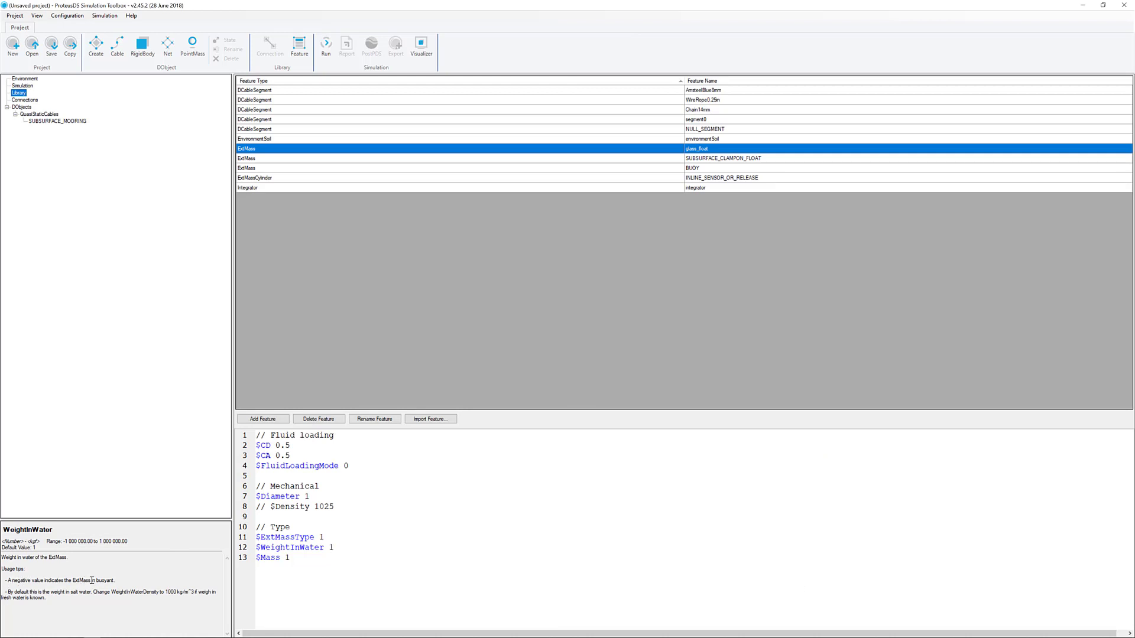
key(BackSpace)
text(25.4)
click(329, 547)
text(-)
click(356, 547)
Step: Set the glass_float Mass to 17.7 and add the comment "//17.7 + 3.74", checking the hard hat weight against the datasheet
click(334, 556)
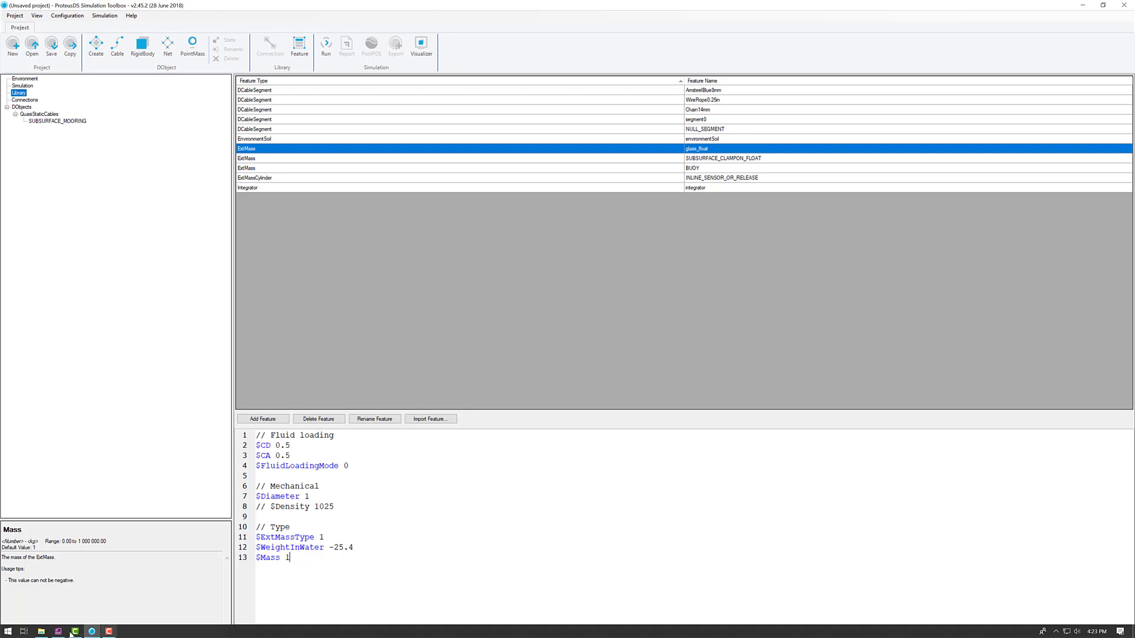
click(58, 633)
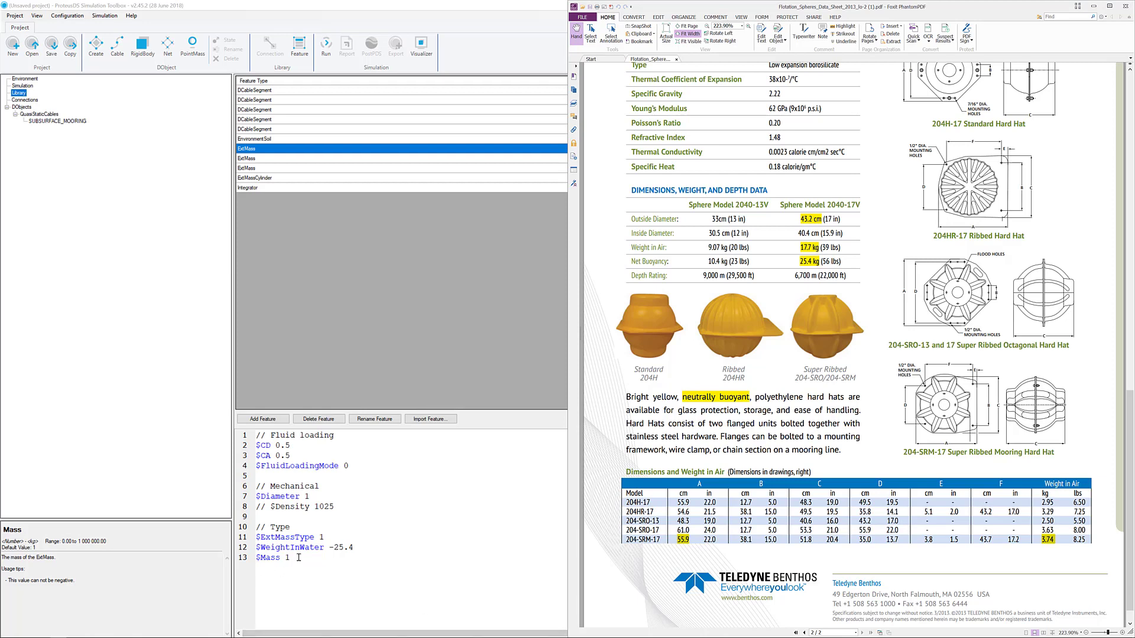
key(super+Up)
text(1)
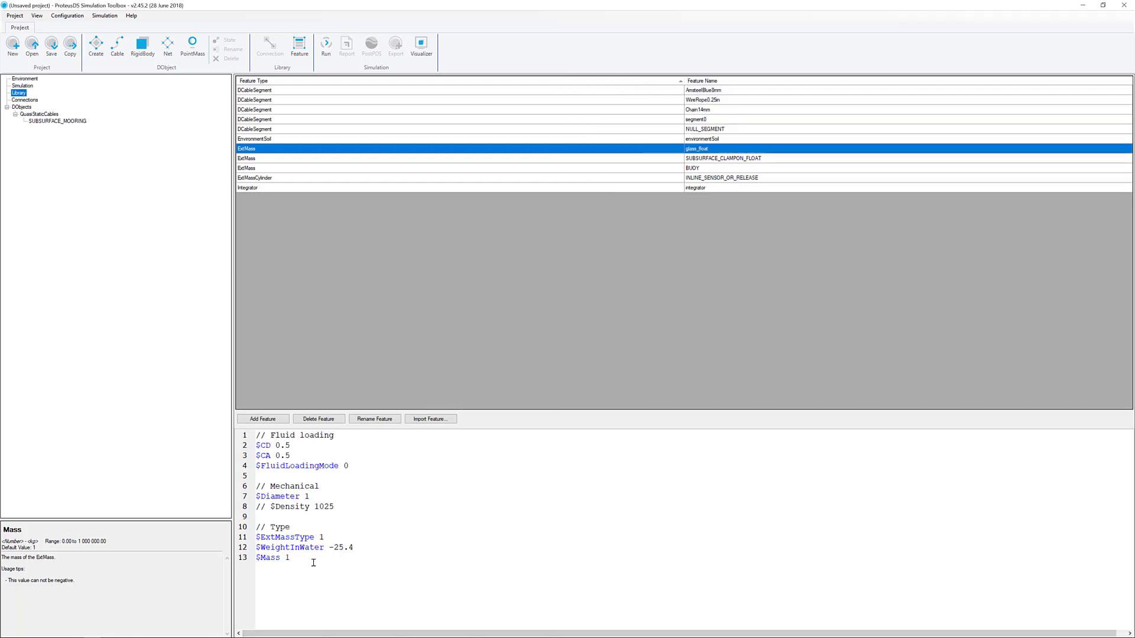
text(7.7 //17.7 + 3.71)
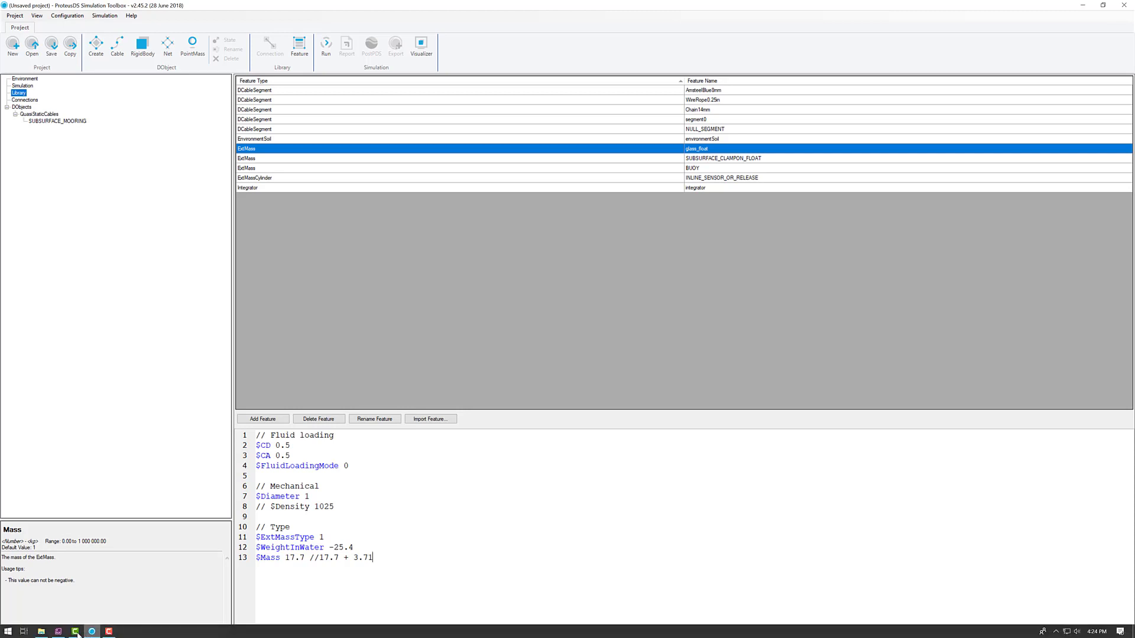
click(58, 632)
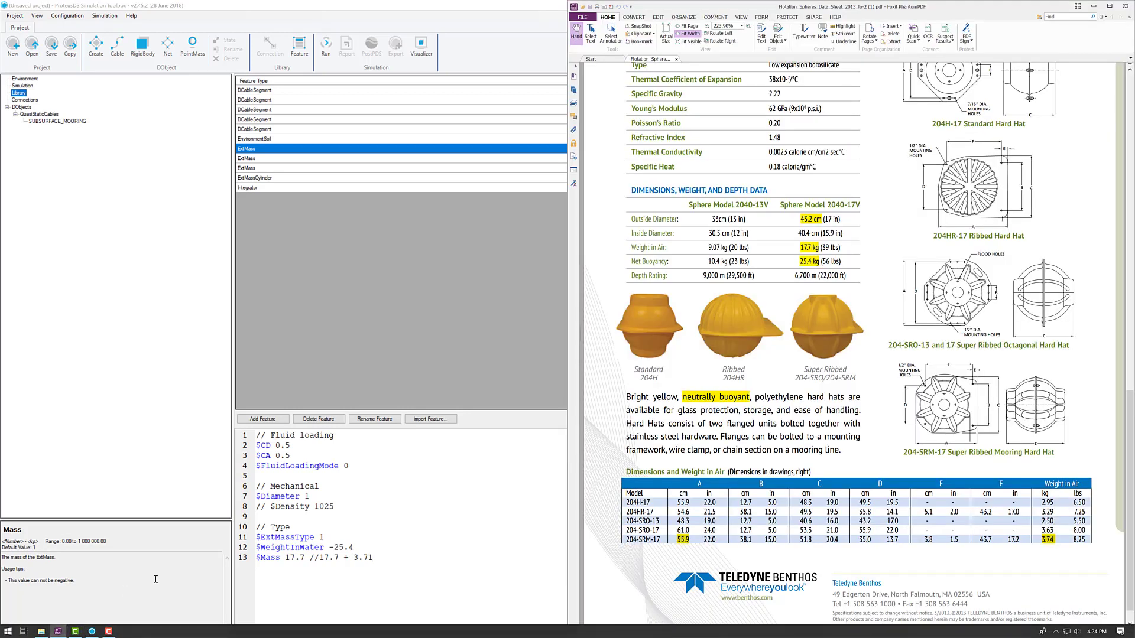
click(368, 557)
key(Delete)
text(4)
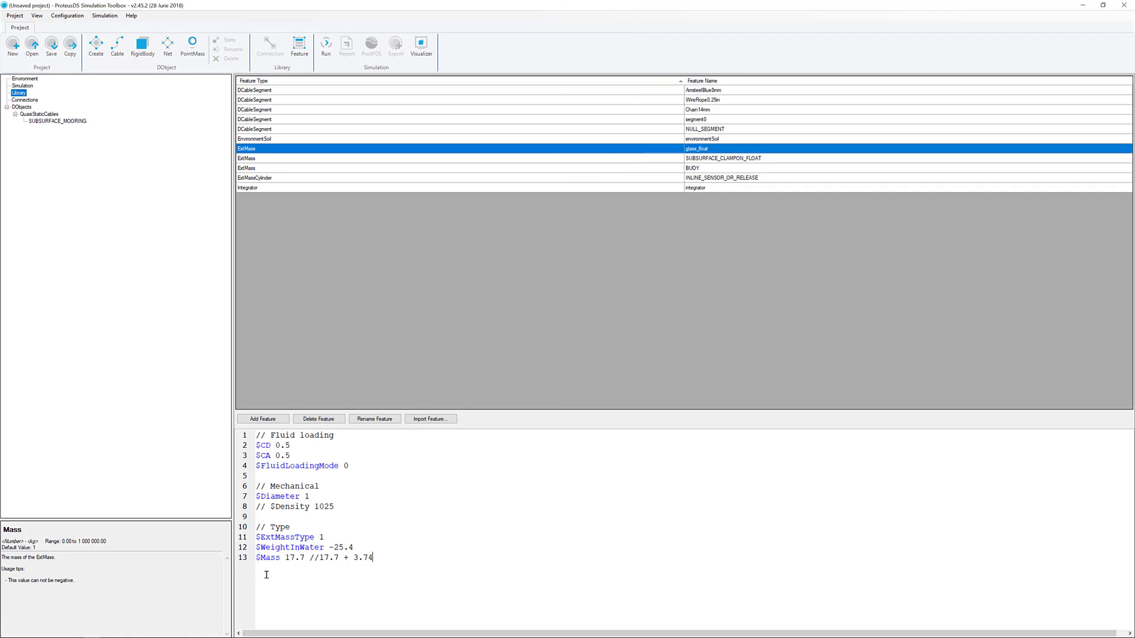
Step: Set the glass_float Mass to 21.4 and expand its comment to "//17.7kg glass sphere + 3.74kg hard hat"
click(305, 558)
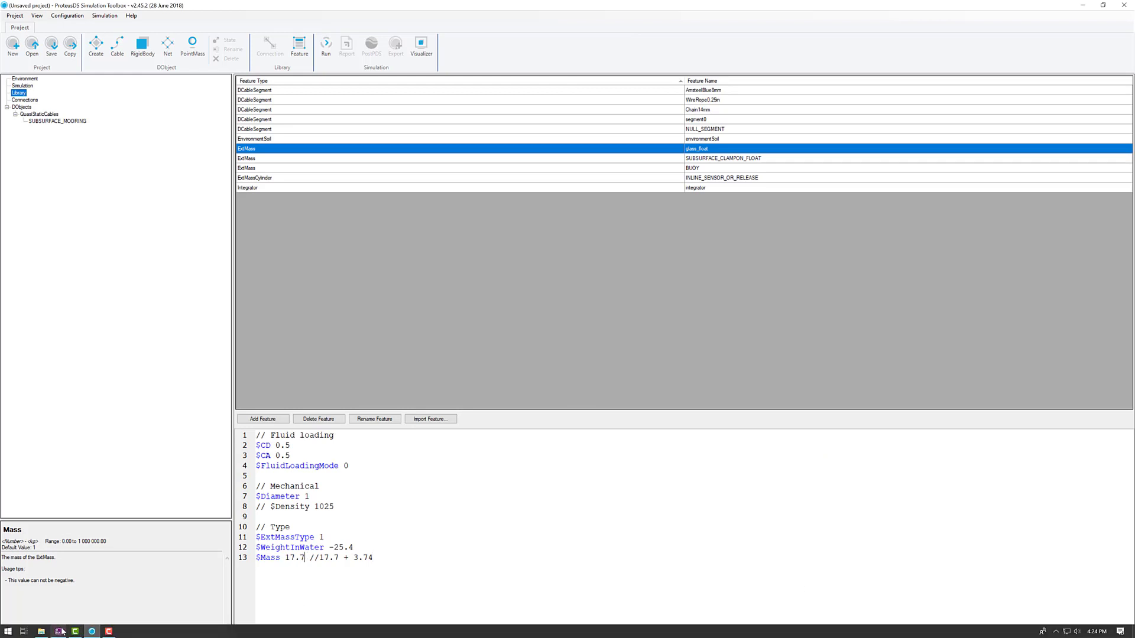
mouse_move(108, 631)
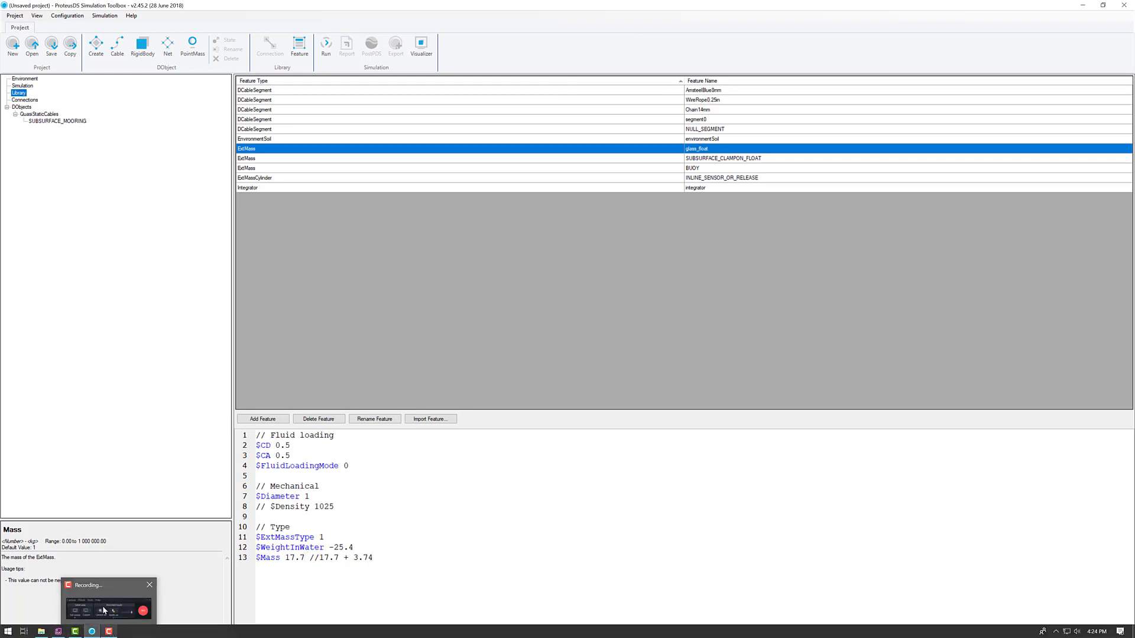
click(104, 611)
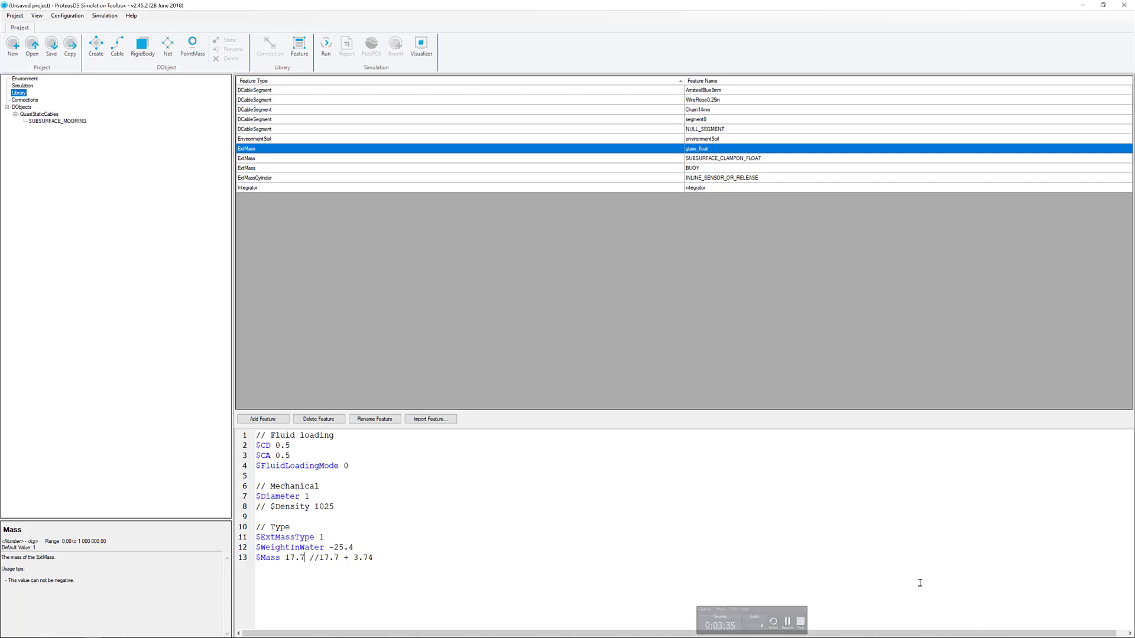
click(305, 559)
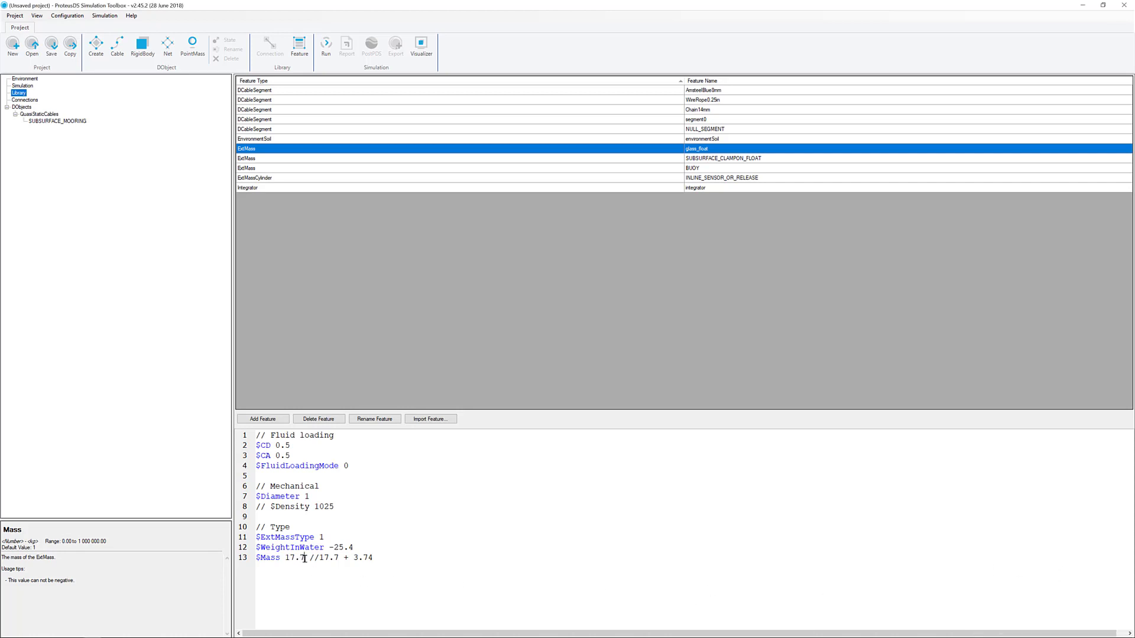
key(BackSpace)
key(BackSpace)
key(BackSpace)
key(BackSpace)
text(21.4)
click(341, 558)
text(kg glass sphere + 3.74kg hard hat)
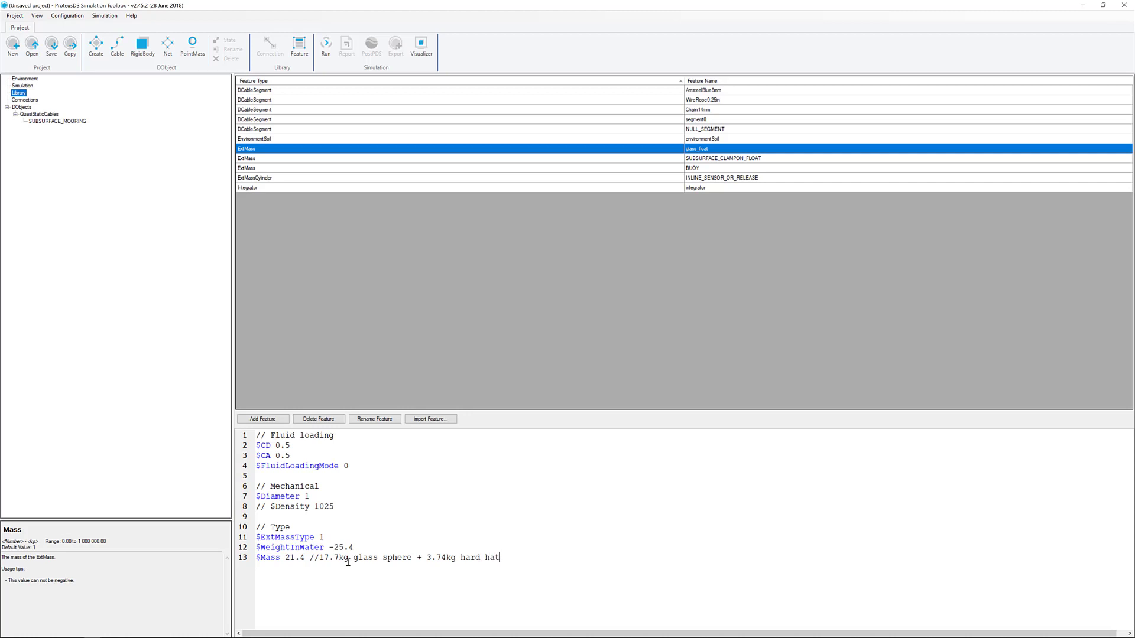
Step: Look up the hard hat's outer dimension in the datasheet and set the glass_float Diameter to 0.559
click(361, 540)
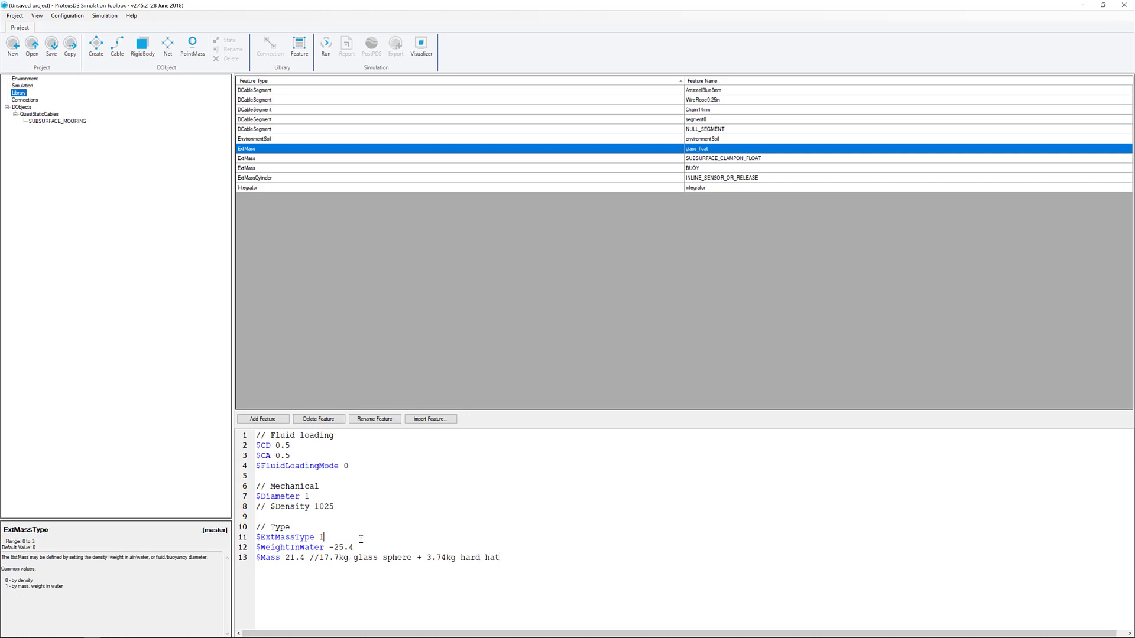
click(349, 498)
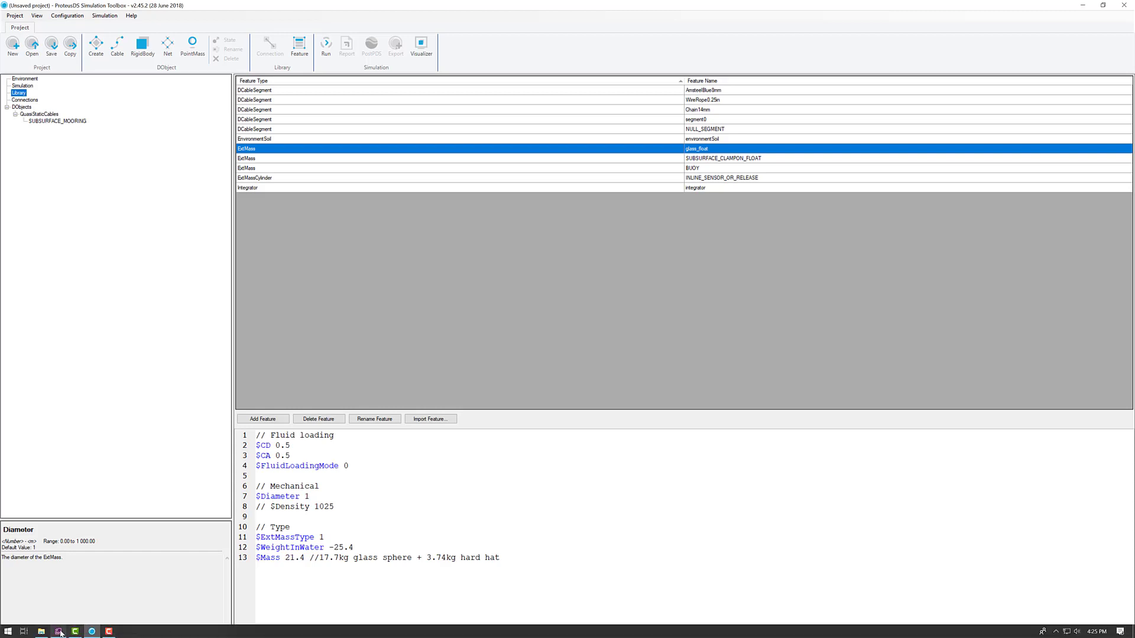
click(58, 632)
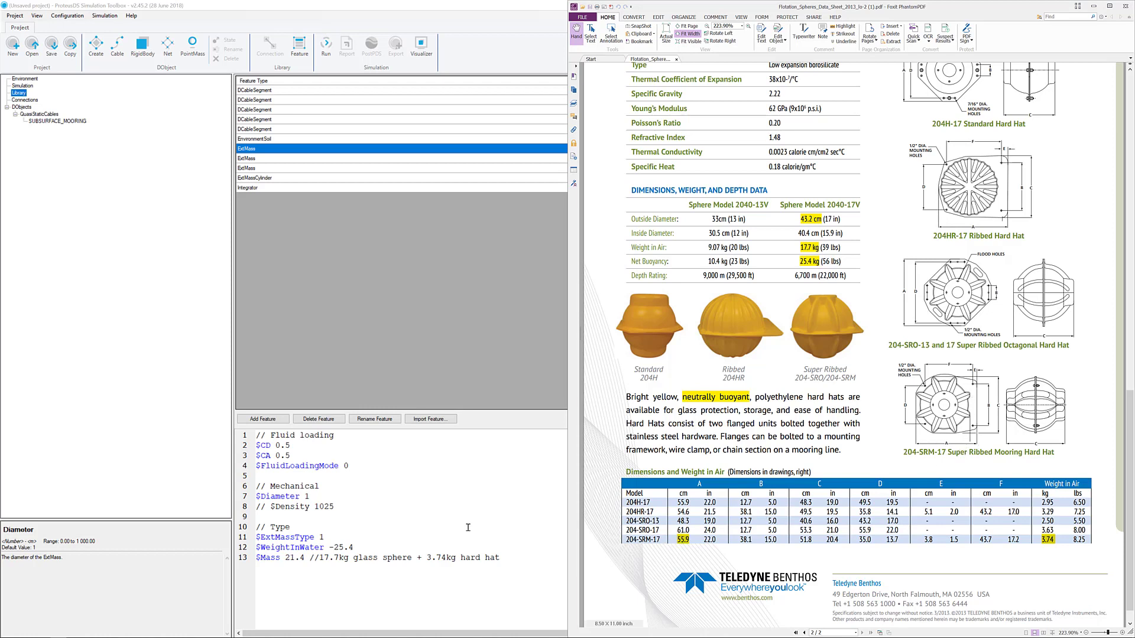
click(327, 497)
key(BackSpace)
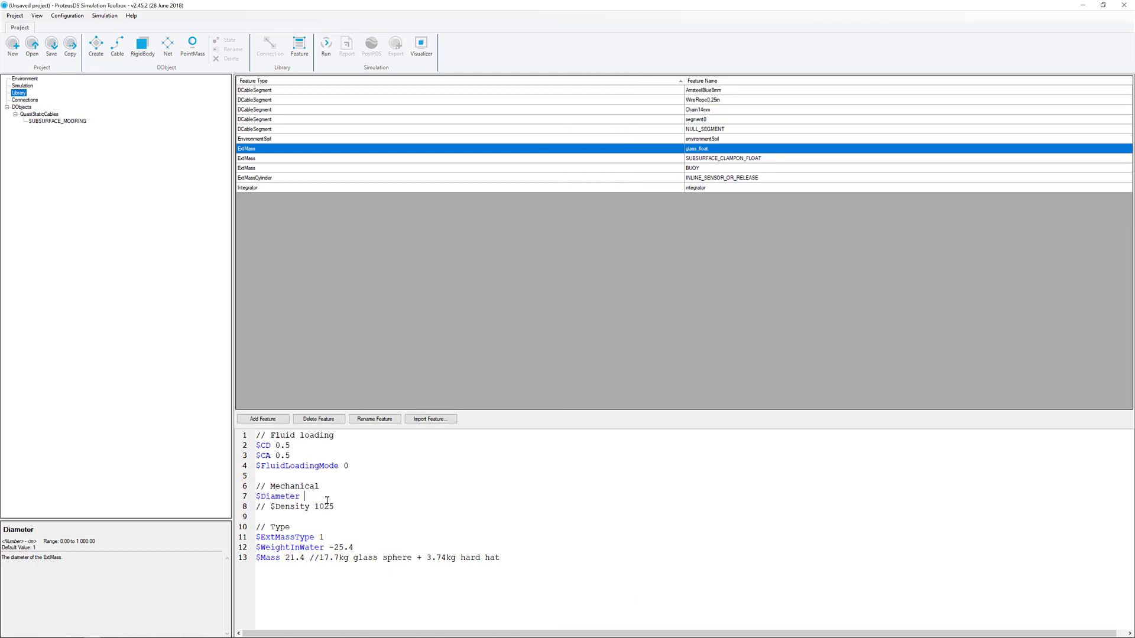
text(0.559)
Step: Insert an ExtMass fluid loading property in the SUBSURFACE_MOORING input file, below the two SUBSURFACE_CLAMPON_FLOAT lines
click(57, 121)
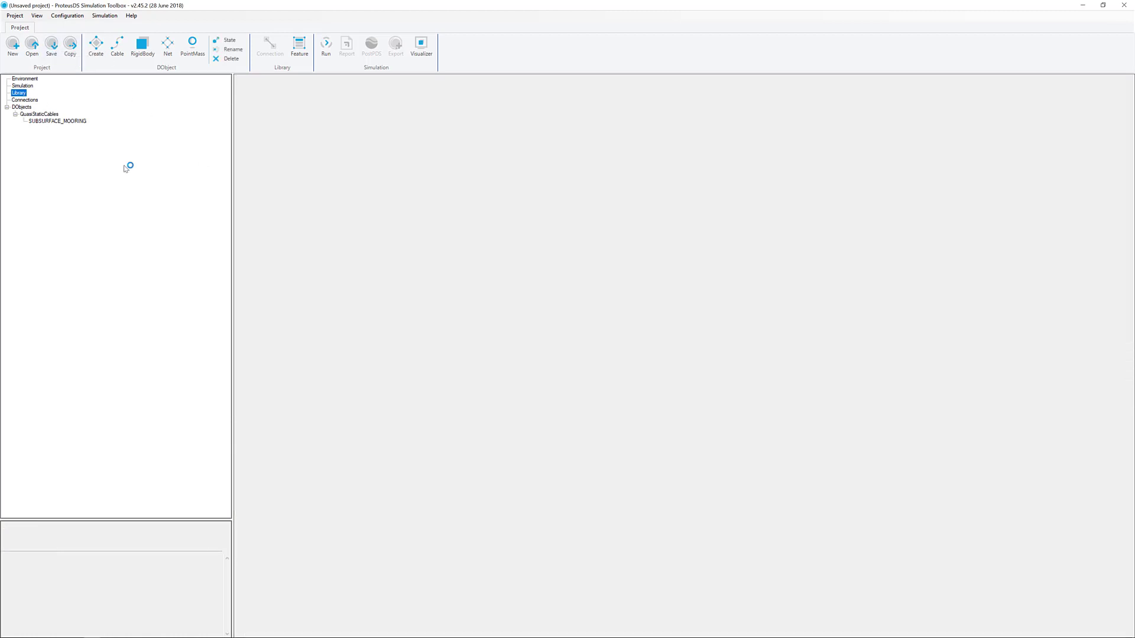
click(285, 265)
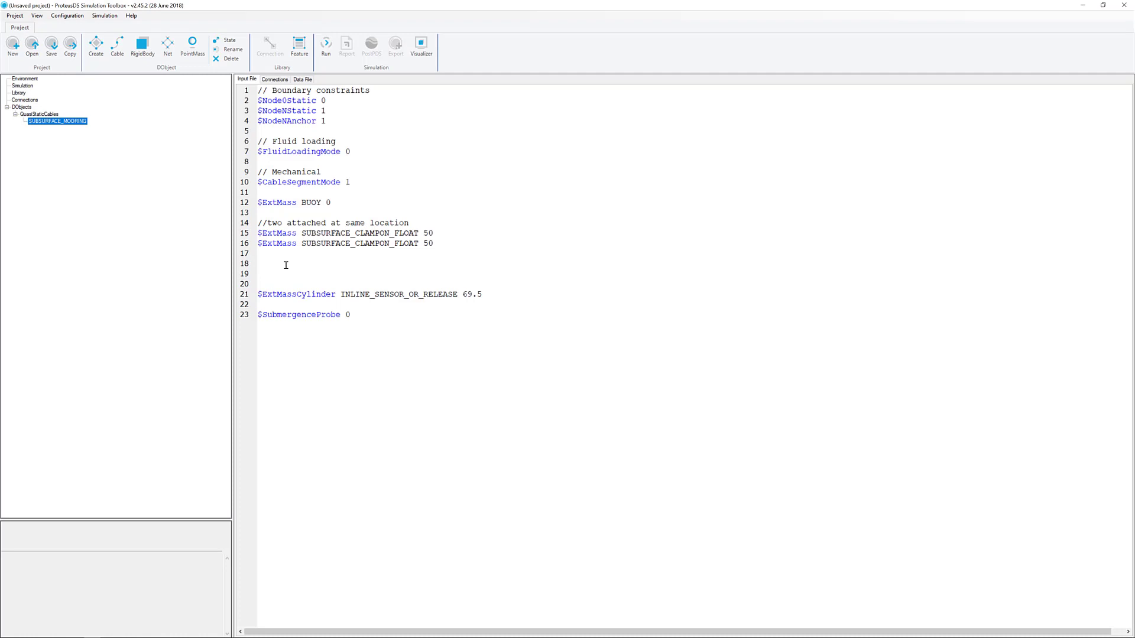
right_click(286, 265)
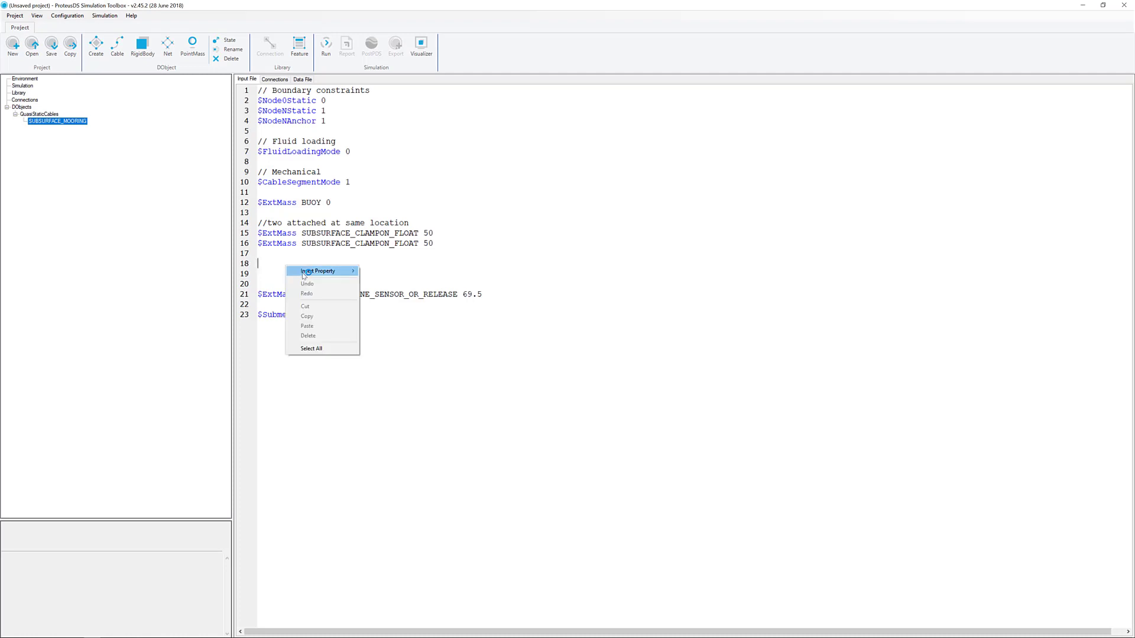
click(305, 273)
mouse_move(407, 294)
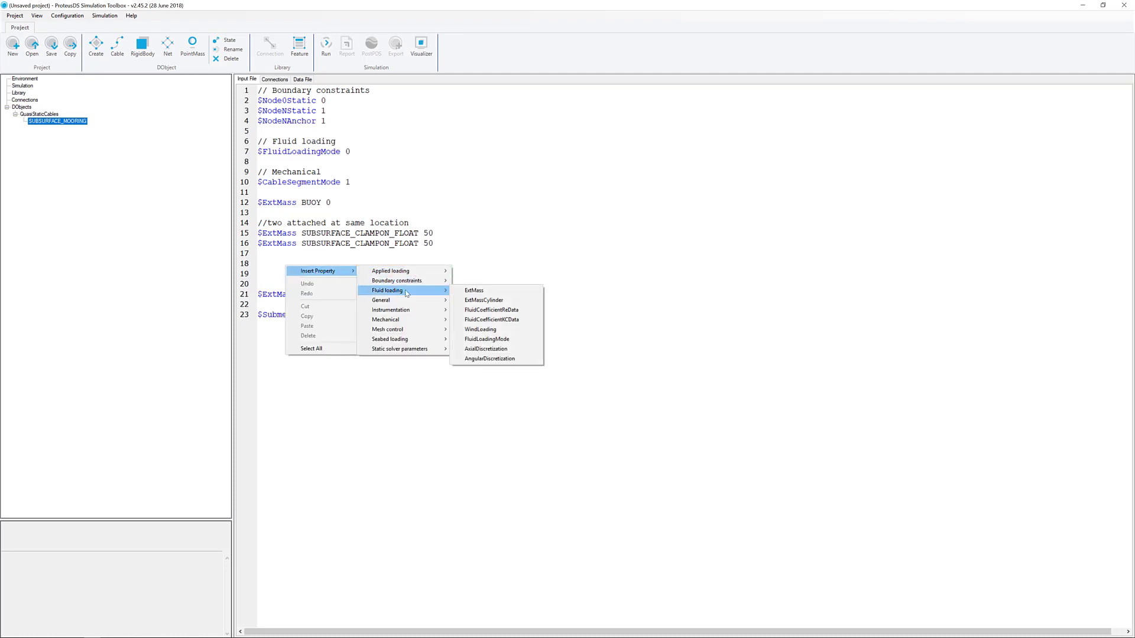
click(473, 291)
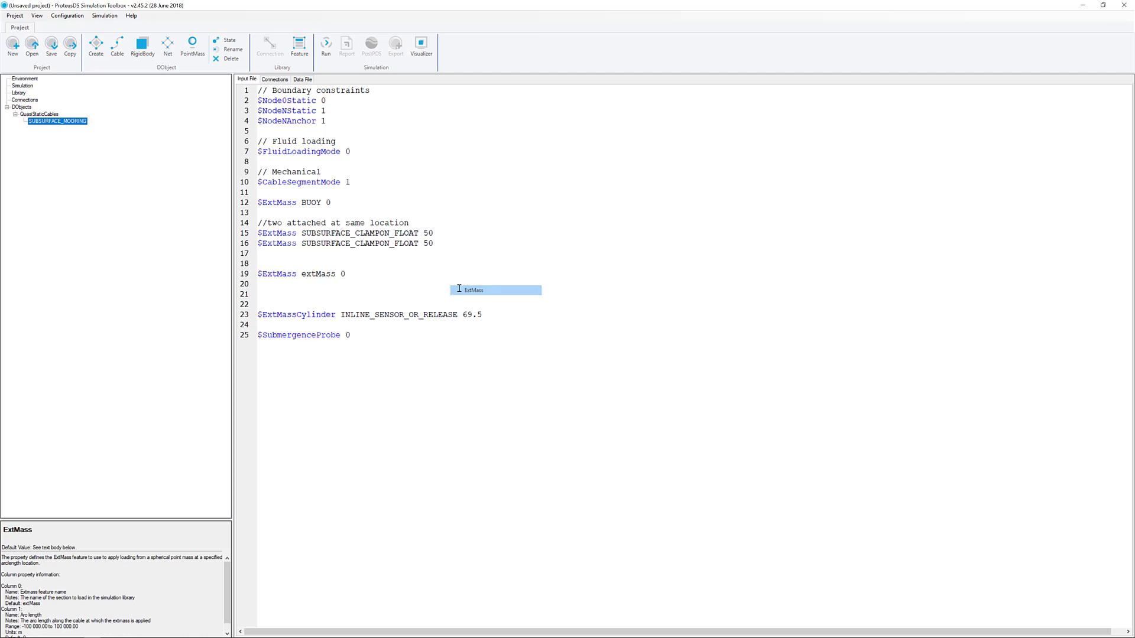
Step: Assign the existing glass_float feature to the new ExtMass property and set its arc length to 50
right_click(319, 275)
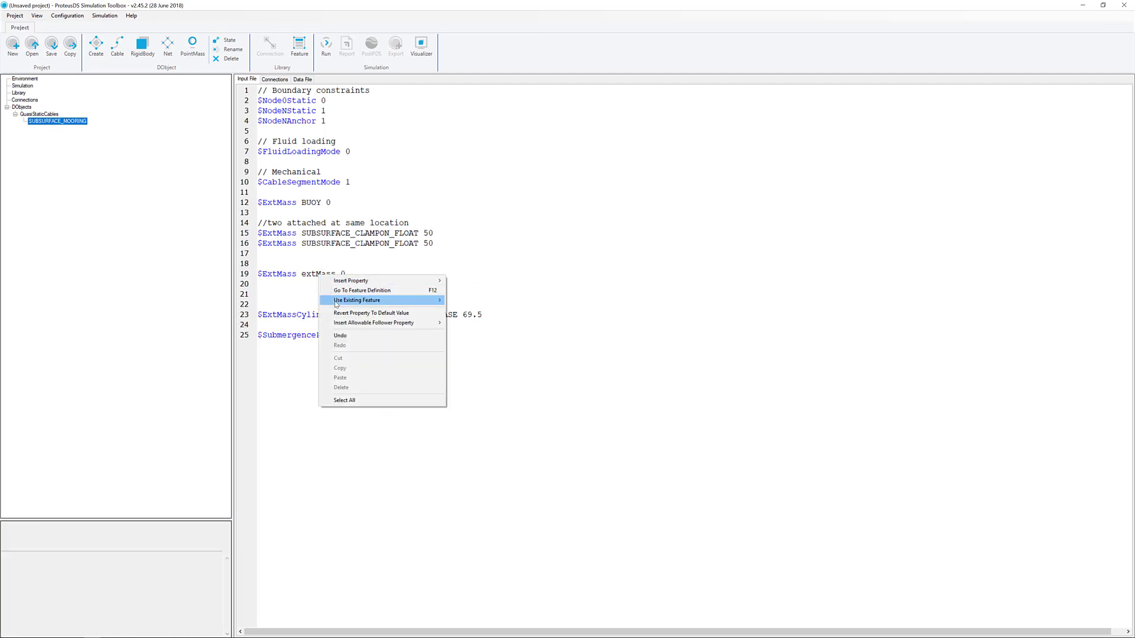
mouse_move(339, 303)
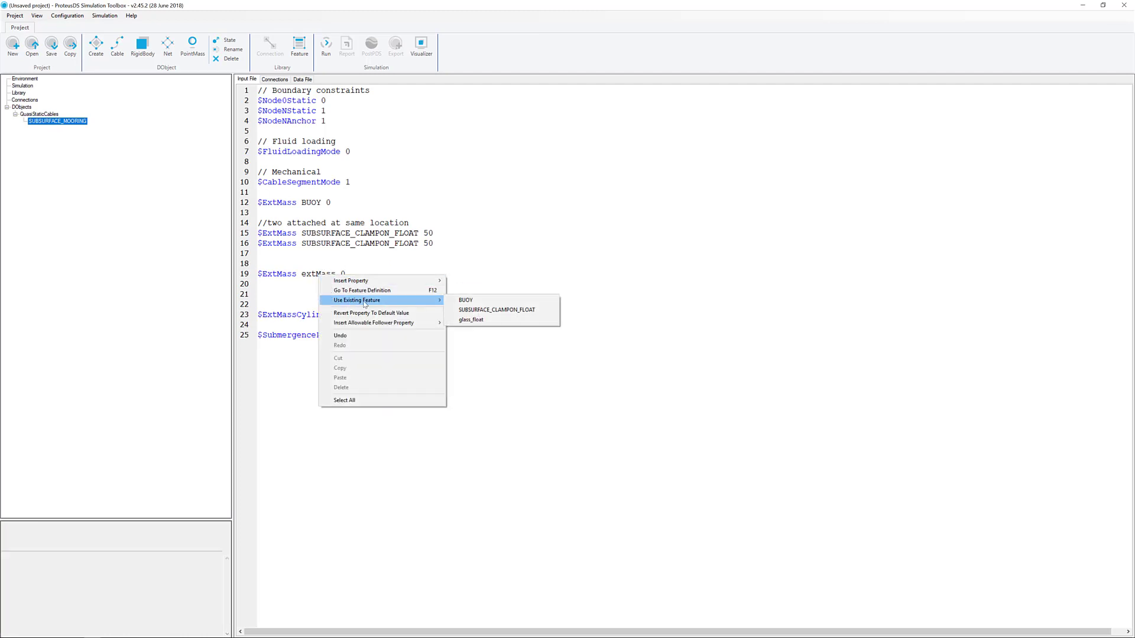
click(467, 320)
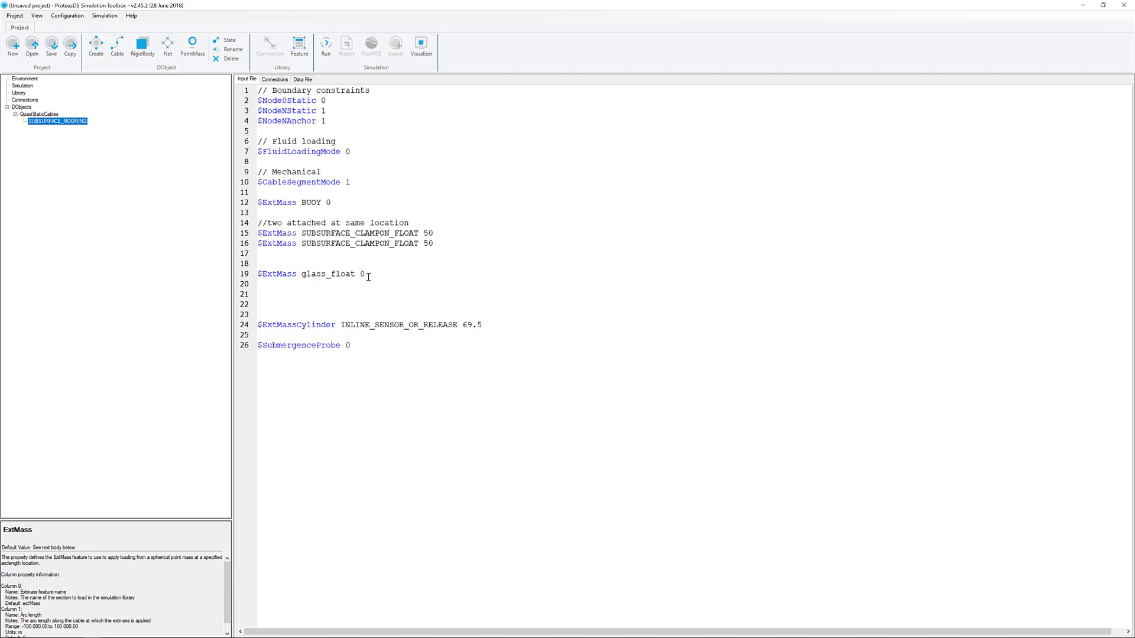
key(BackSpace)
text(50)
Step: Duplicate the glass_float ExtMass line directly below and set the copy's arc length to 51
key(shift+Home)
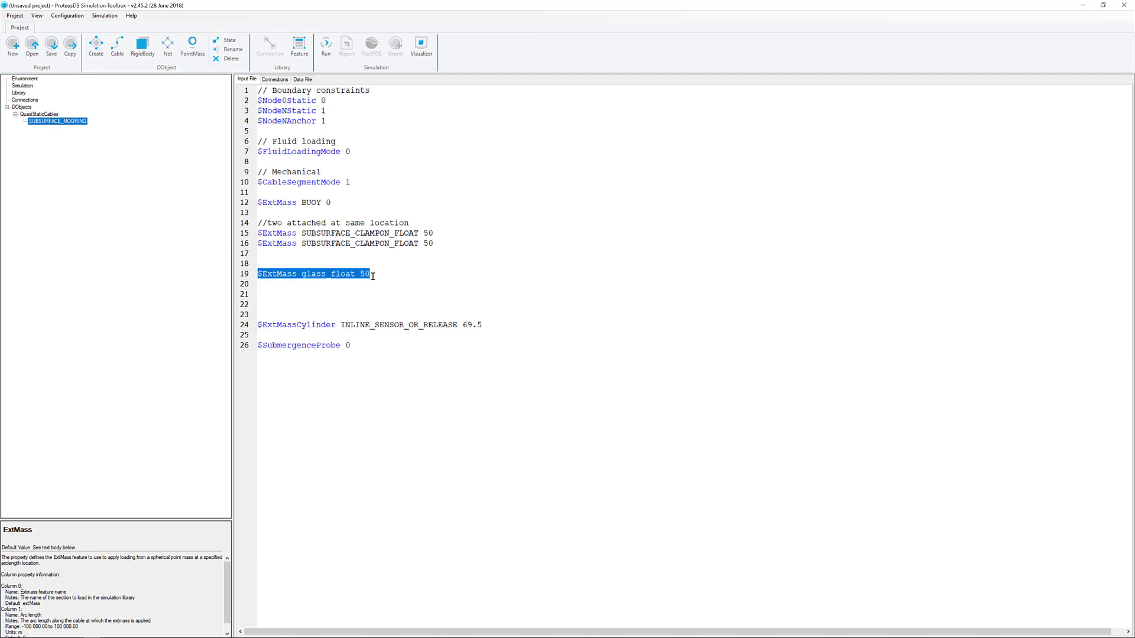
key(ctrl+c)
key(End)
key(Return)
key(ctrl+v)
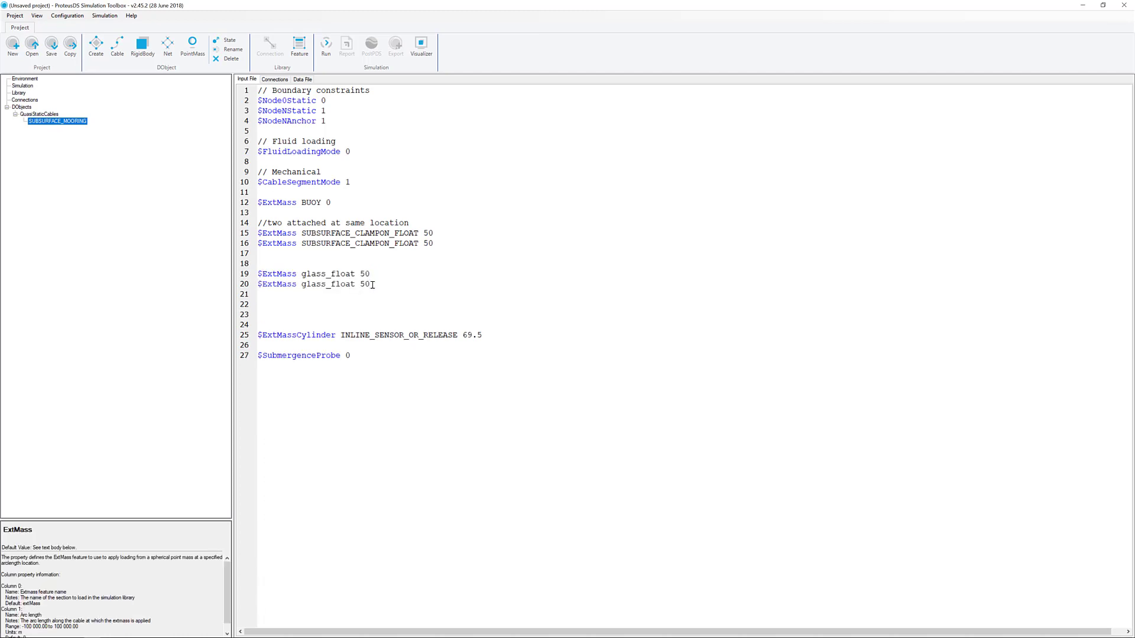
key(BackSpace)
text(1)
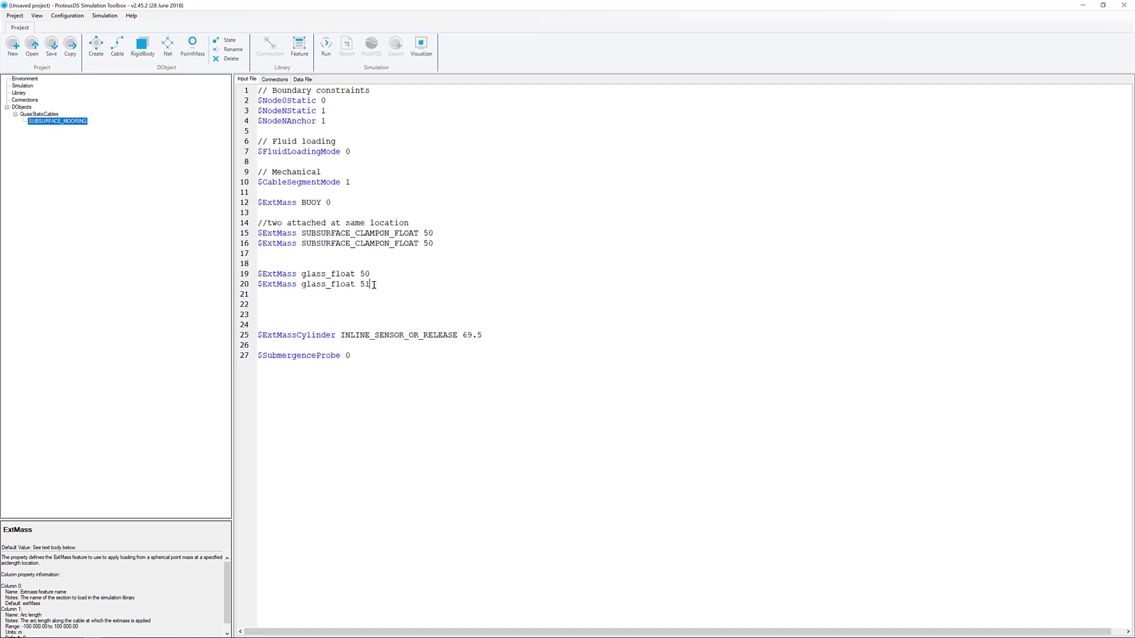